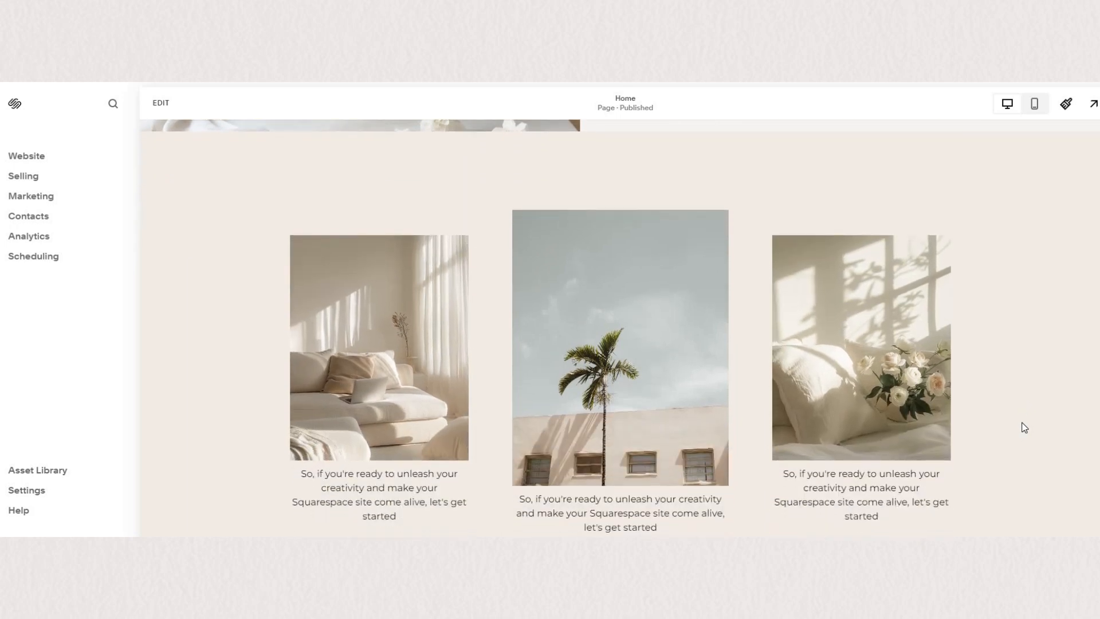
# Enable the announcement bar in the site's Website Tools and dismiss the account upgrade offer.
pyautogui.scroll(5, 1020, 424)
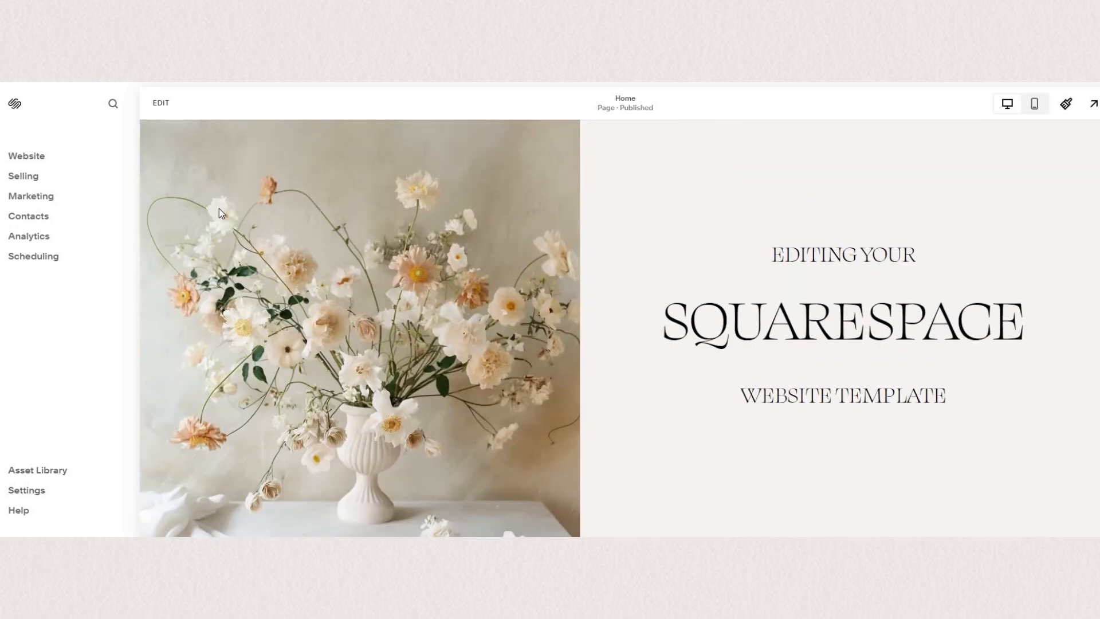
pyautogui.scroll(1, 219, 208)
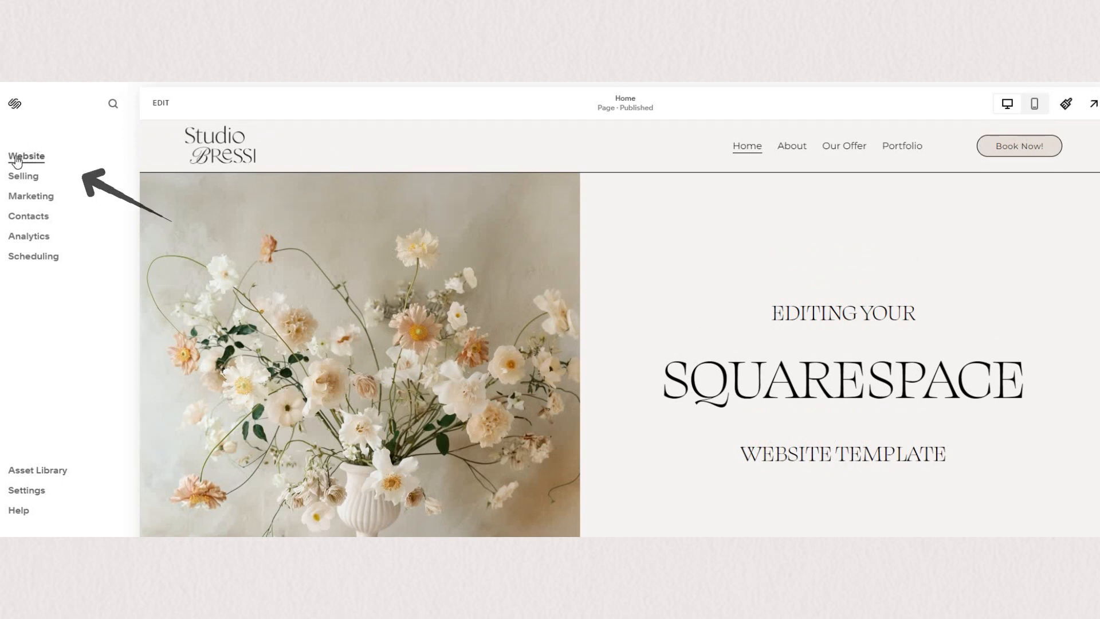
pyautogui.click(17, 158)
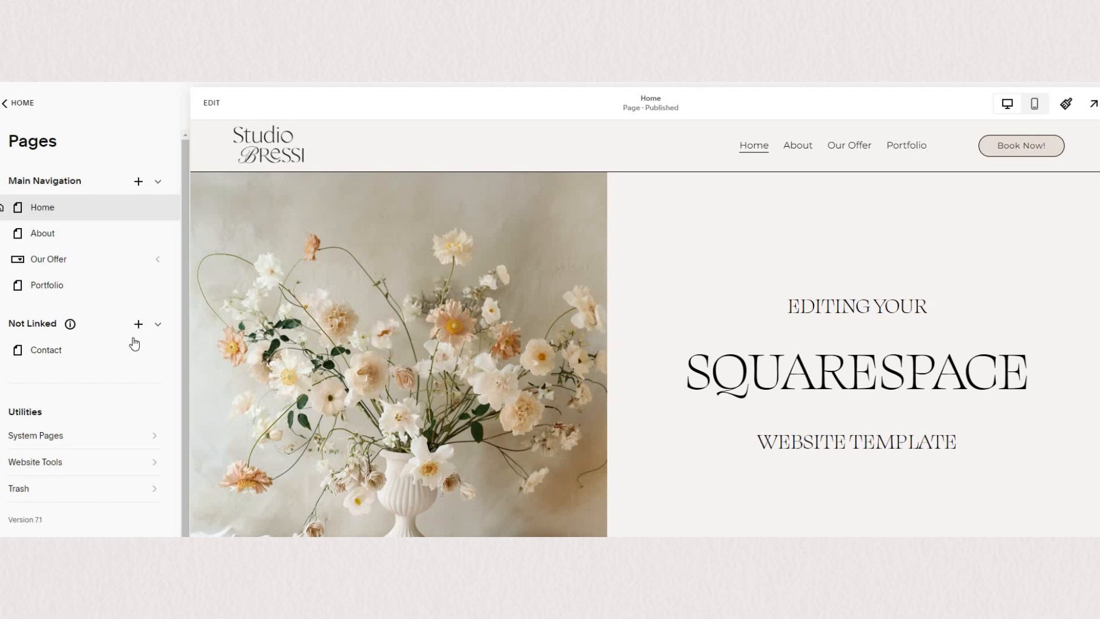
pyautogui.scroll(-1, 112, 424)
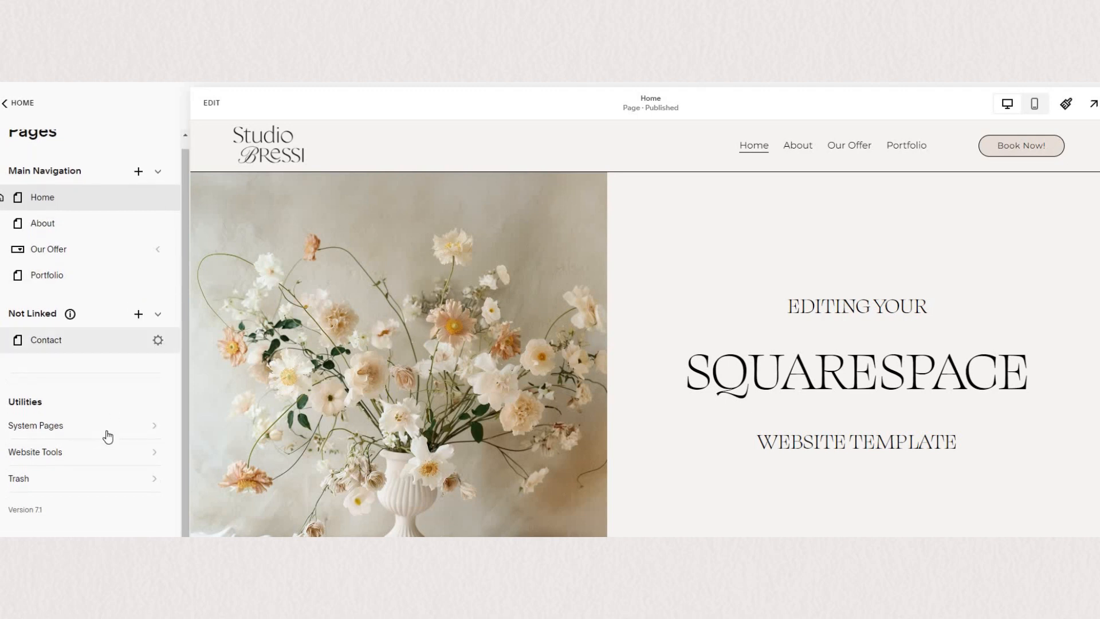
pyautogui.click(81, 458)
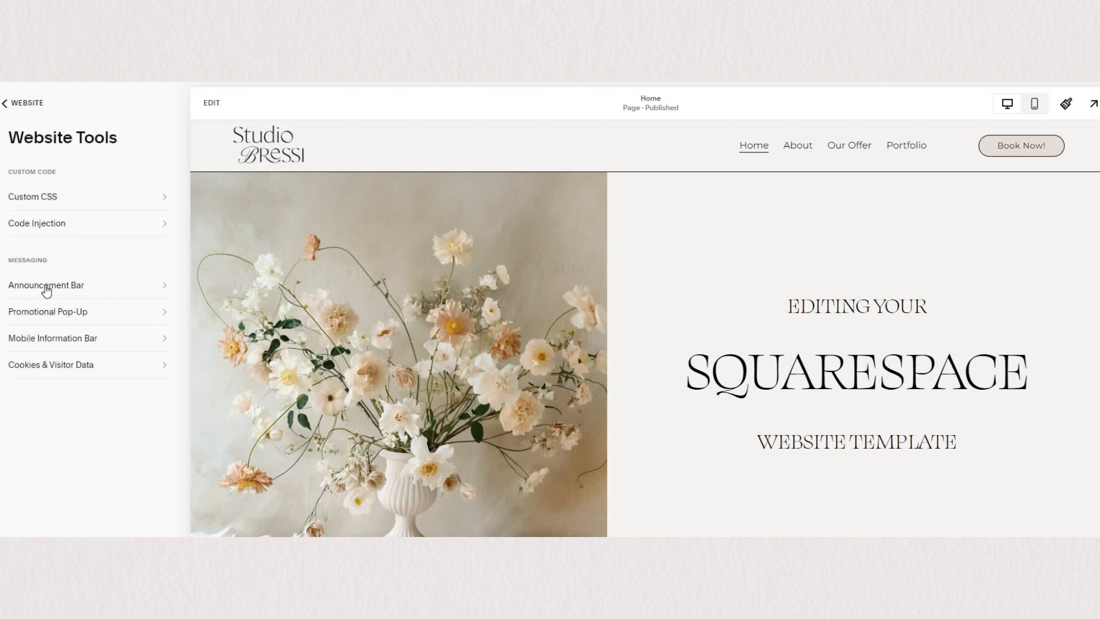
pyautogui.click(48, 289)
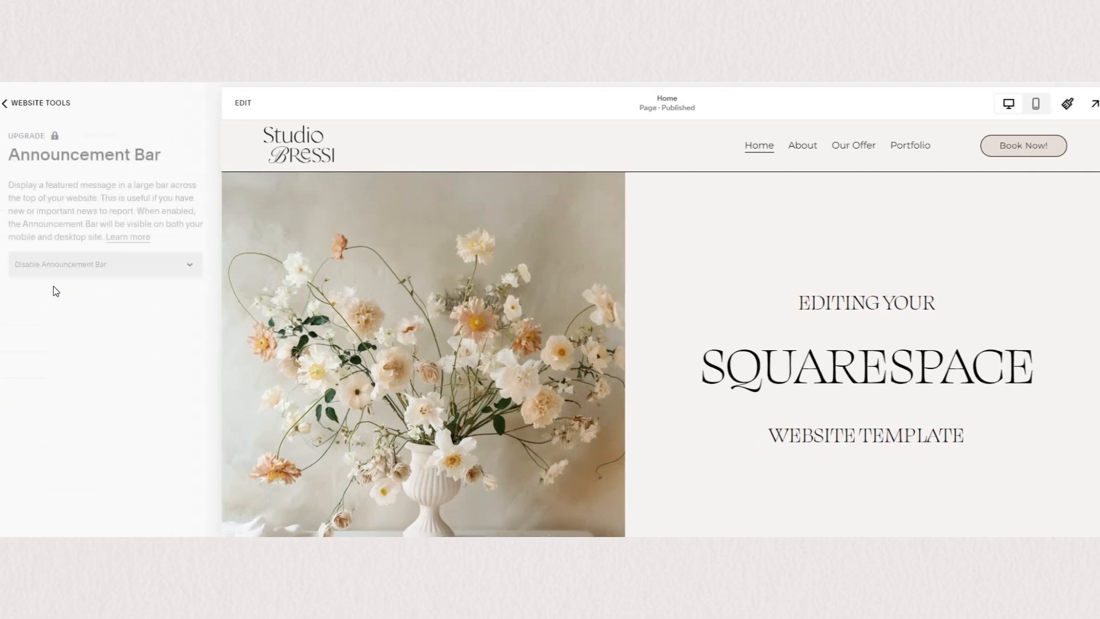
pyautogui.click(122, 274)
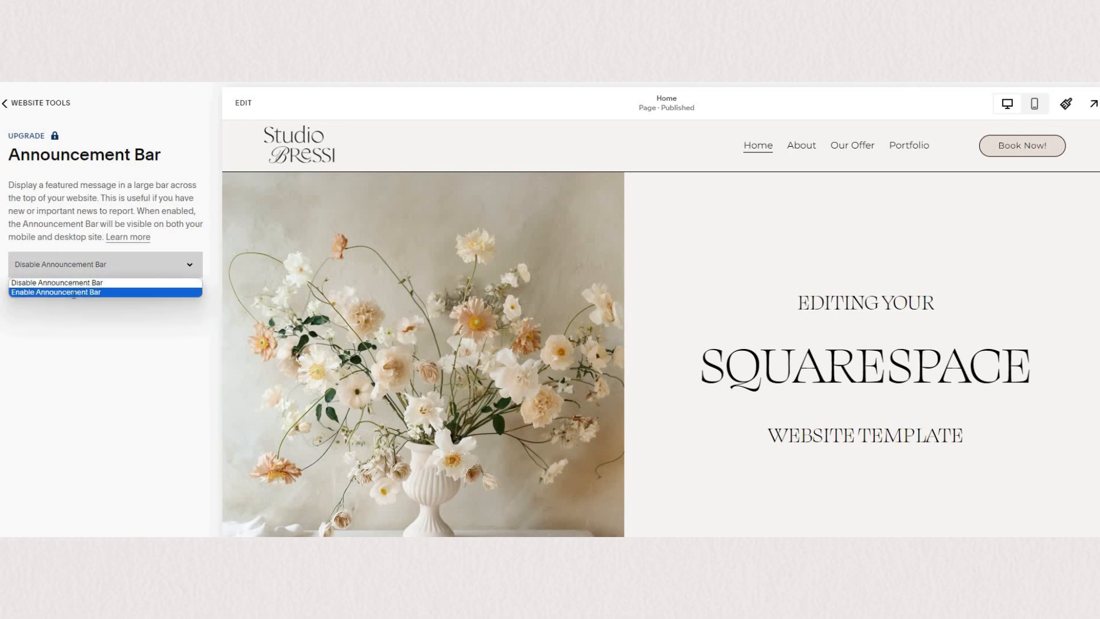
pyautogui.click(73, 293)
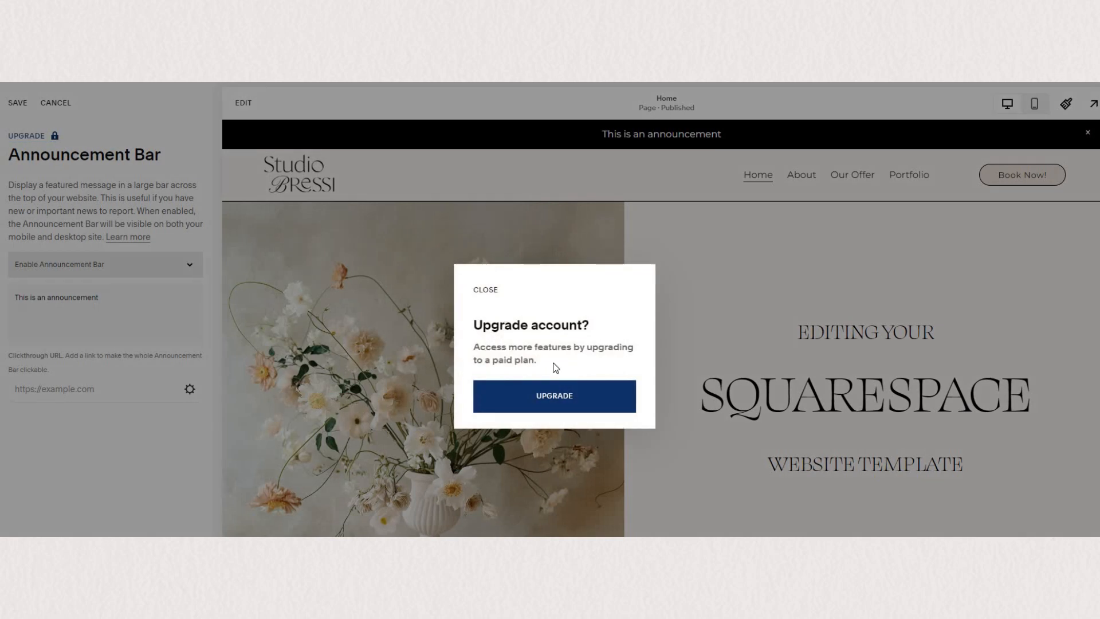
pyautogui.click(224, 403)
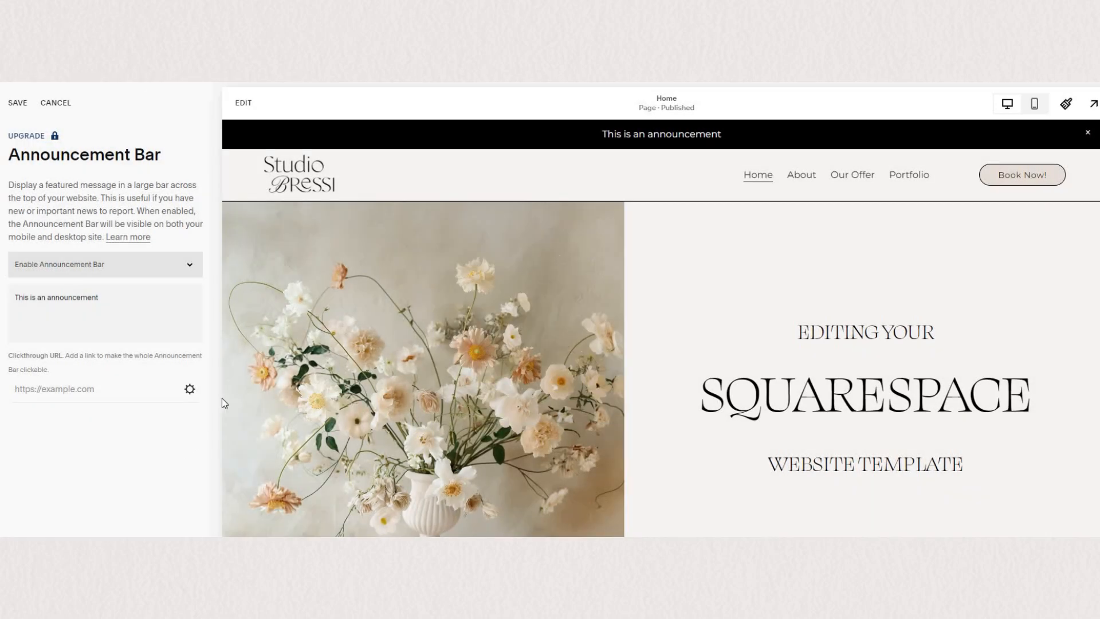
# Replace the announcement bar's message with "This is an important announcement!".
pyautogui.tripleClick(100, 299)
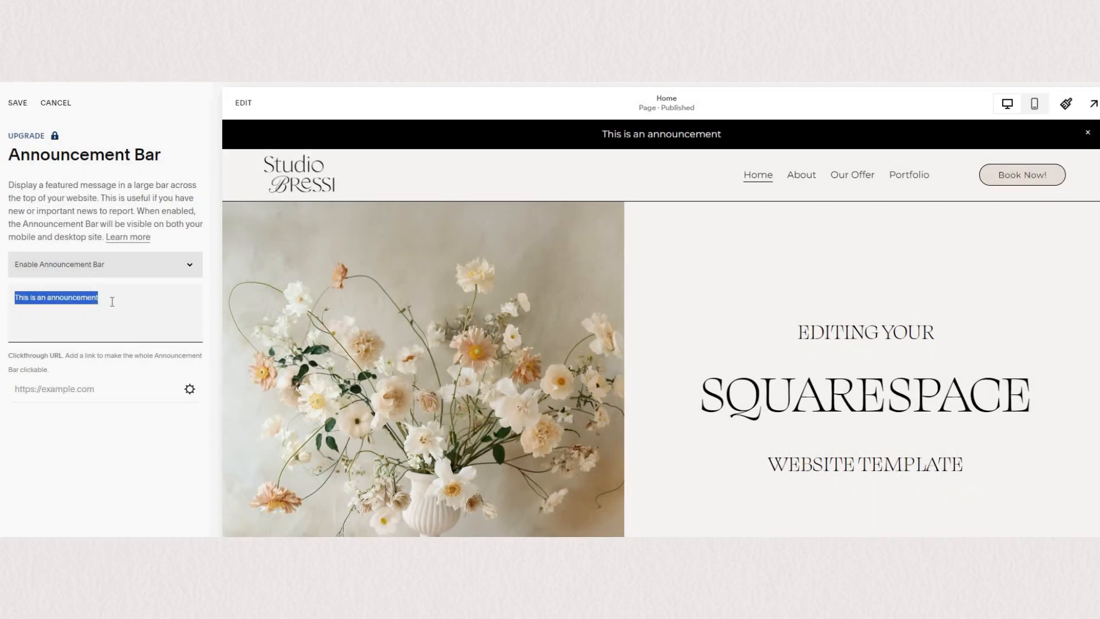
pyautogui.write('This ')
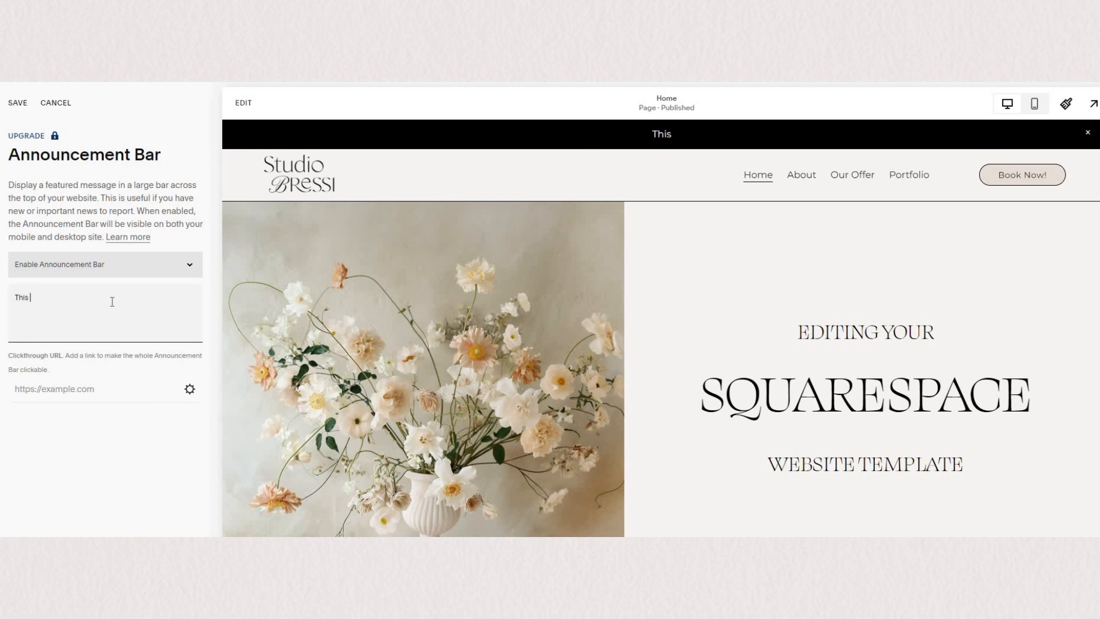
pyautogui.write('is an important announcement!')
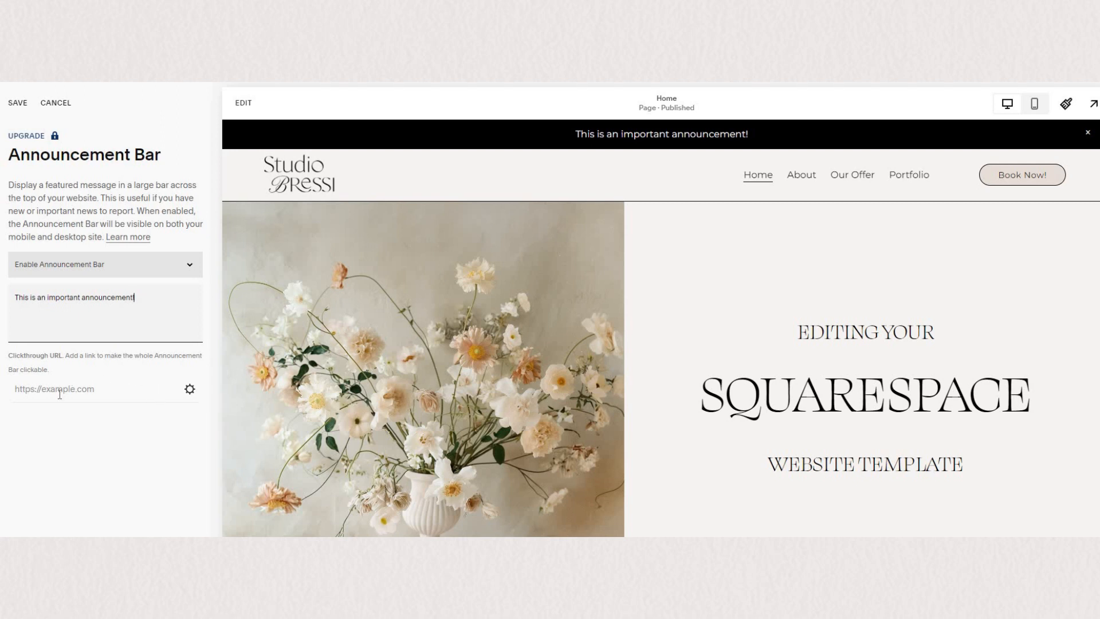
# Check the link options for the announcement bar's clickthrough URL without adding a link, and save the announcement bar.
pyautogui.click(190, 390)
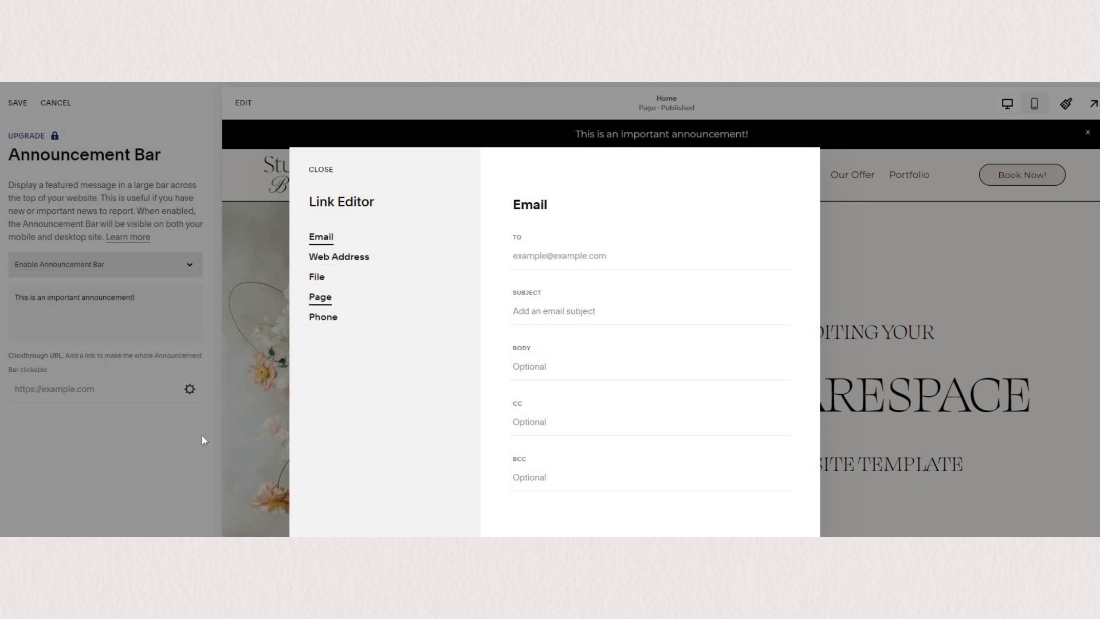
pyautogui.click(175, 453)
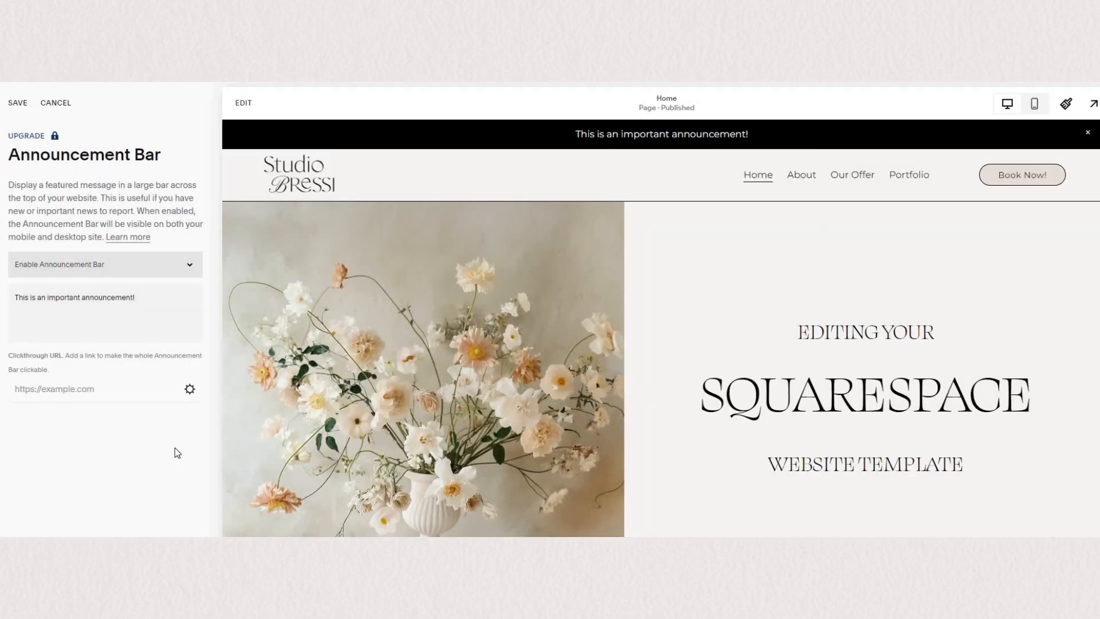
pyautogui.click(18, 109)
pyautogui.click(8, 108)
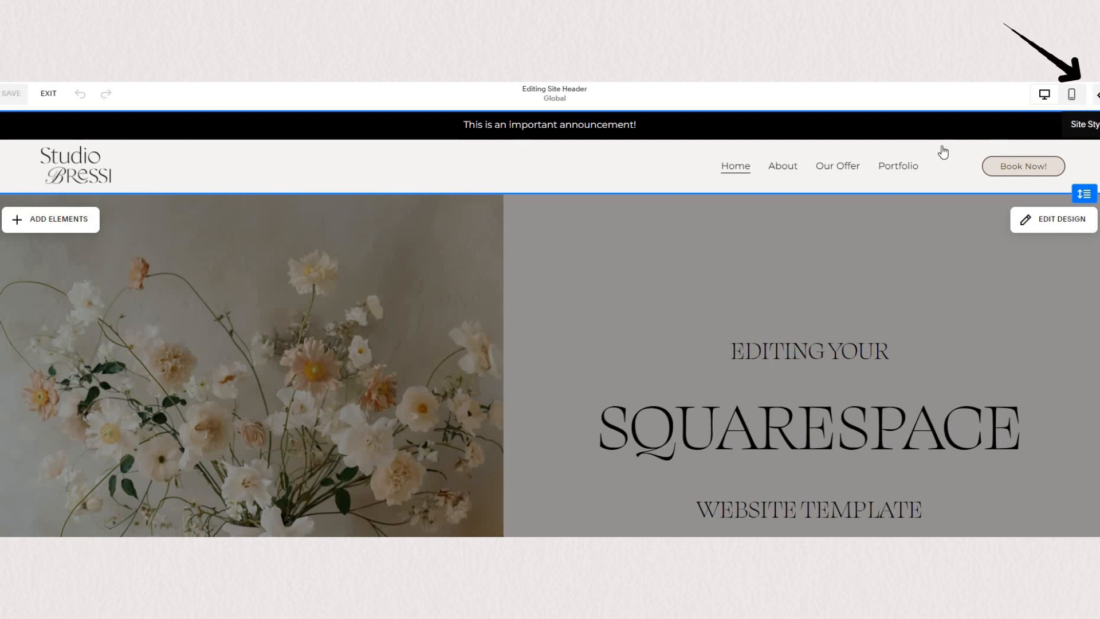
# Set the announcement bar's background in the site's Lightest 1 colour theme to the light beige palette colour.
pyautogui.click(986, 193)
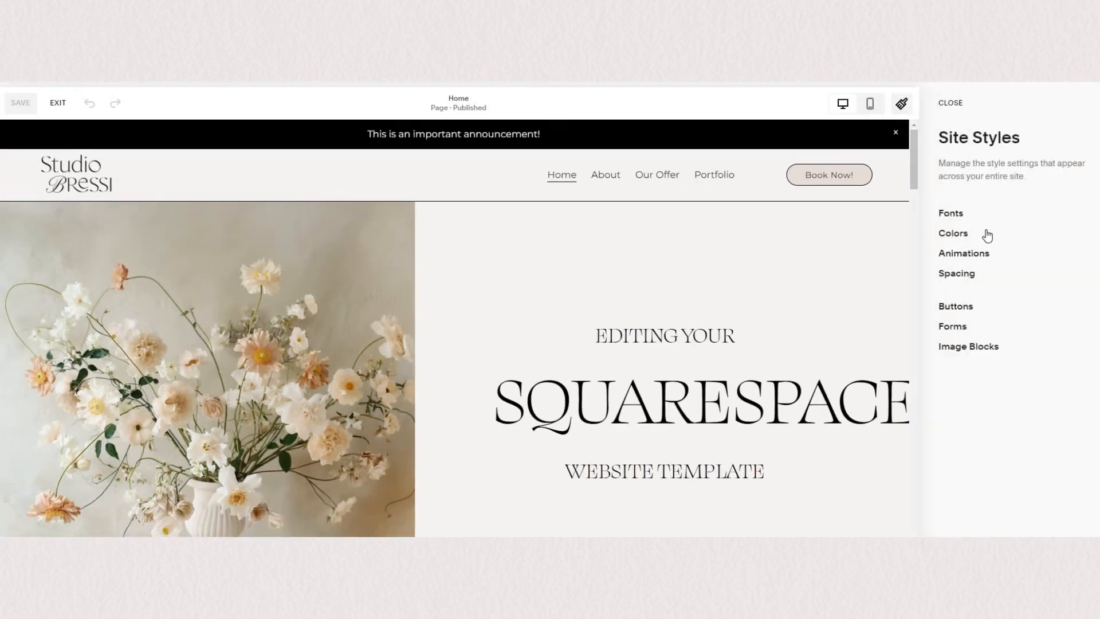
pyautogui.click(953, 235)
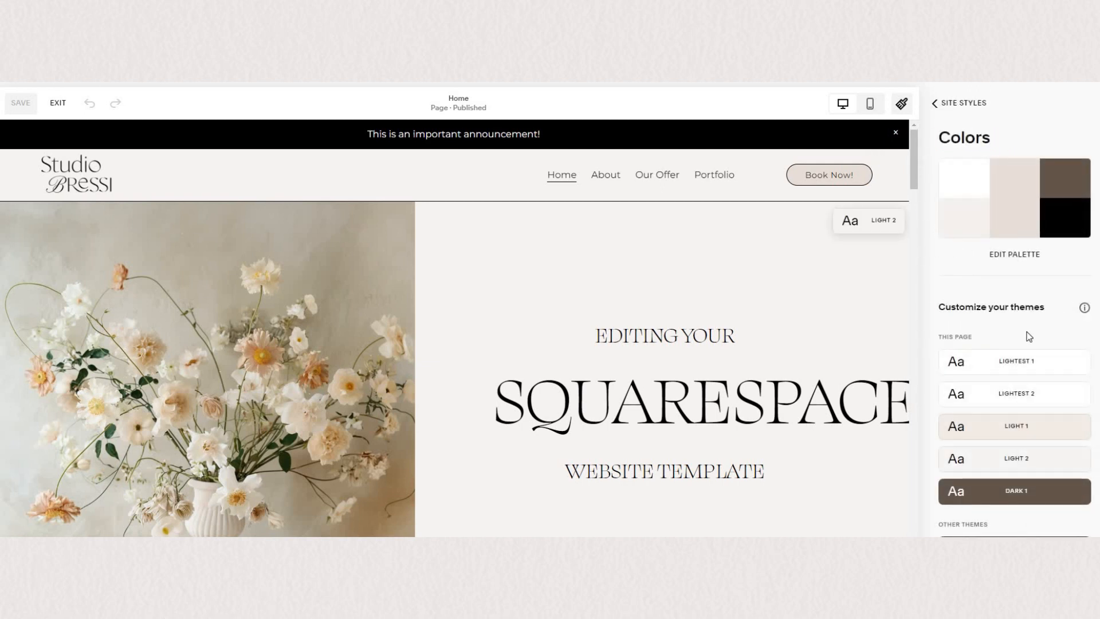
pyautogui.scroll(-4, 1055, 360)
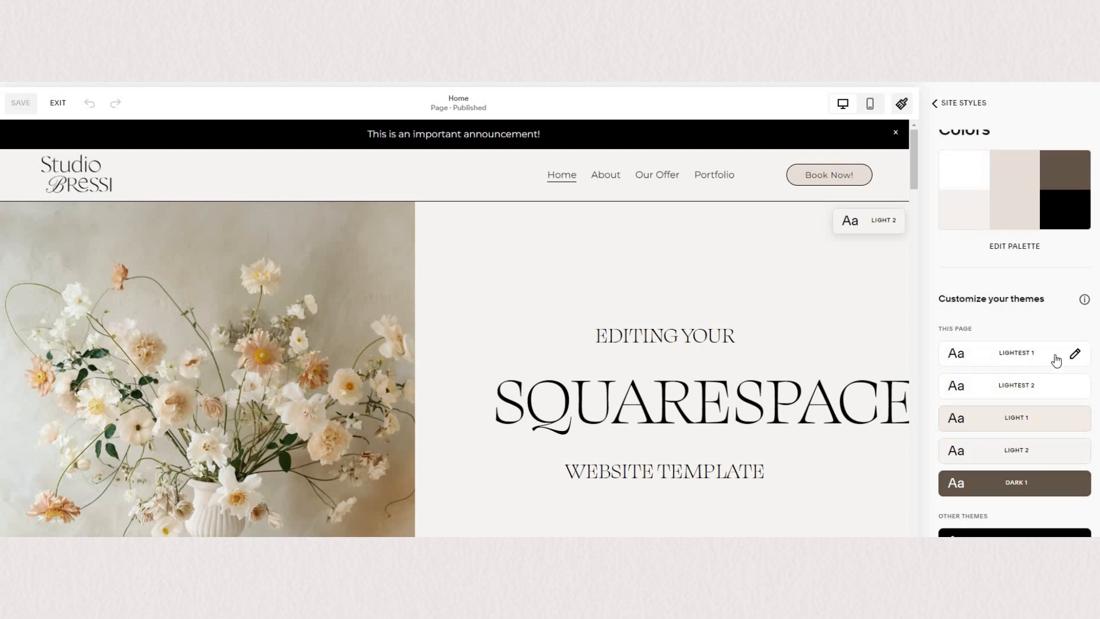
pyautogui.scroll(4, 1074, 373)
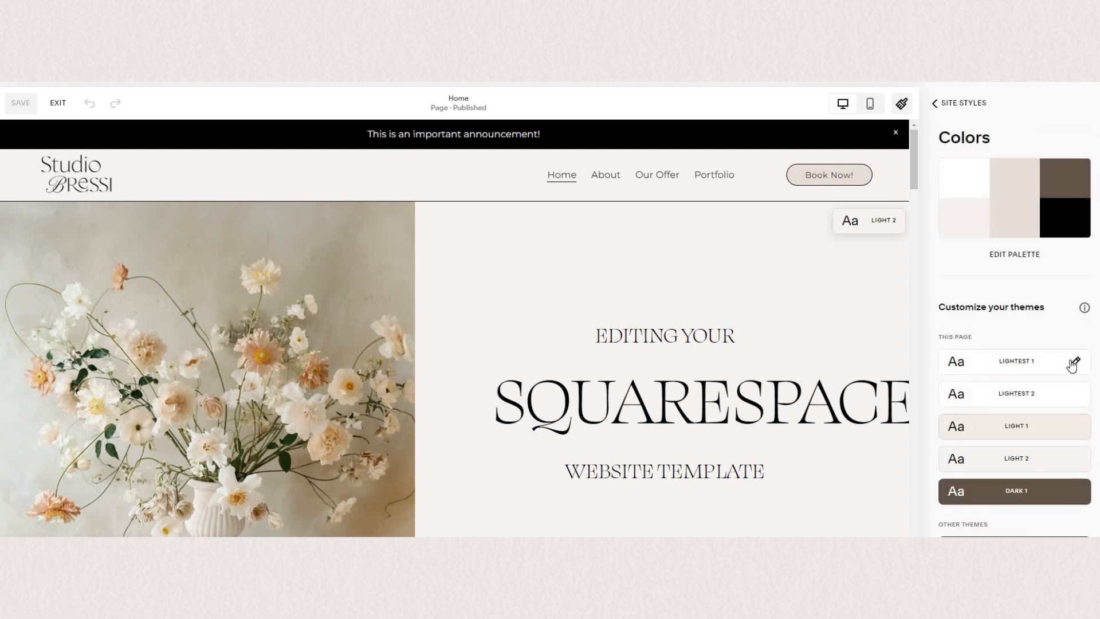
pyautogui.click(1058, 363)
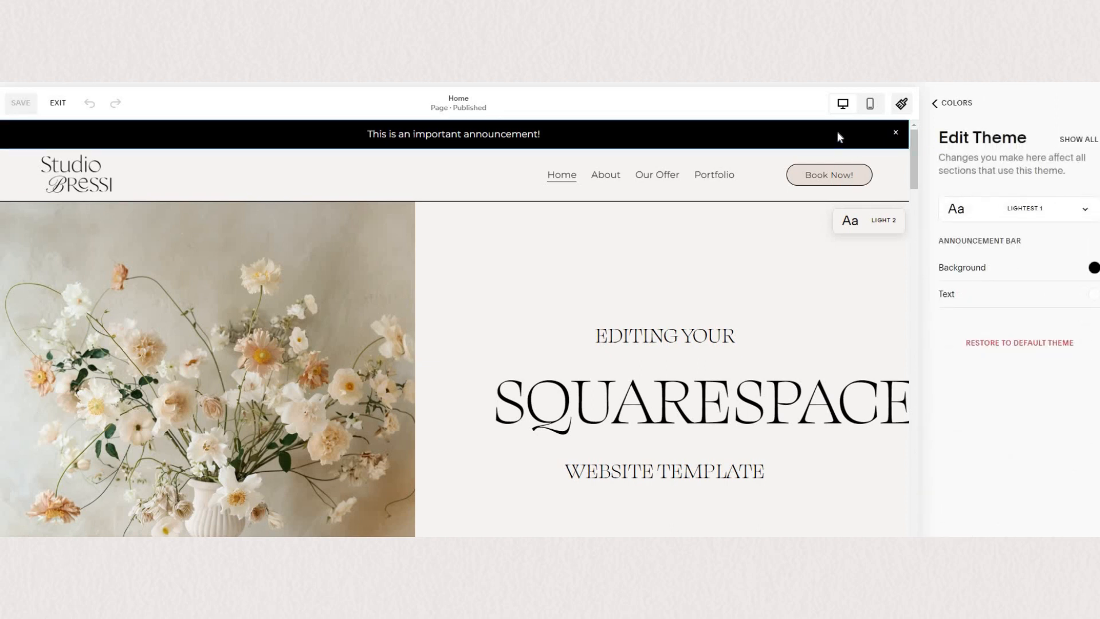
pyautogui.click(1093, 268)
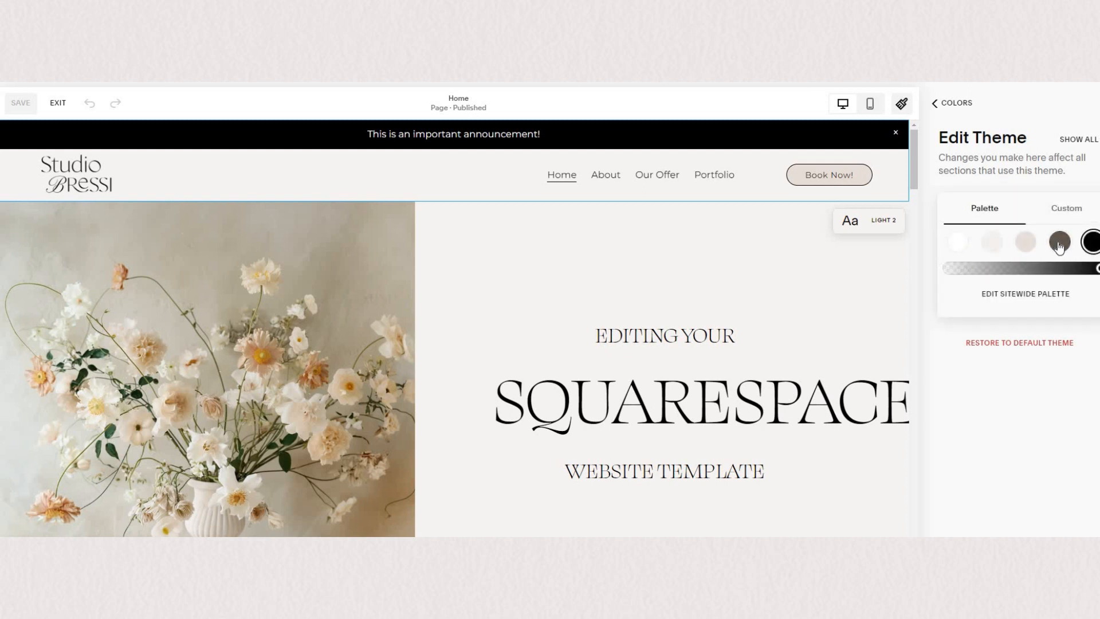
pyautogui.click(1059, 243)
pyautogui.click(1026, 242)
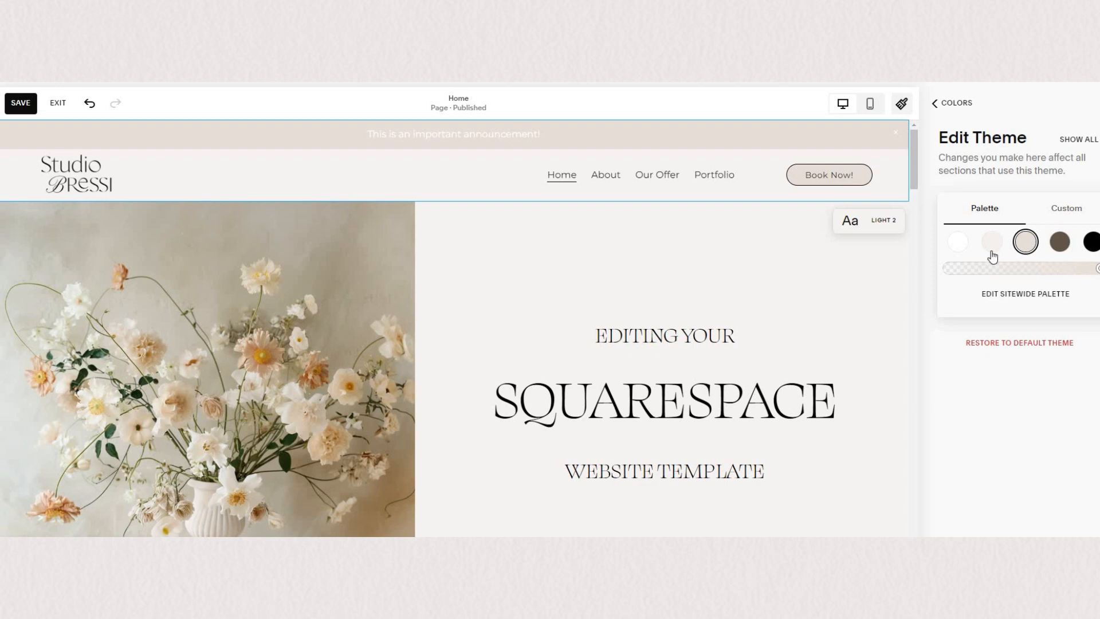
pyautogui.click(965, 395)
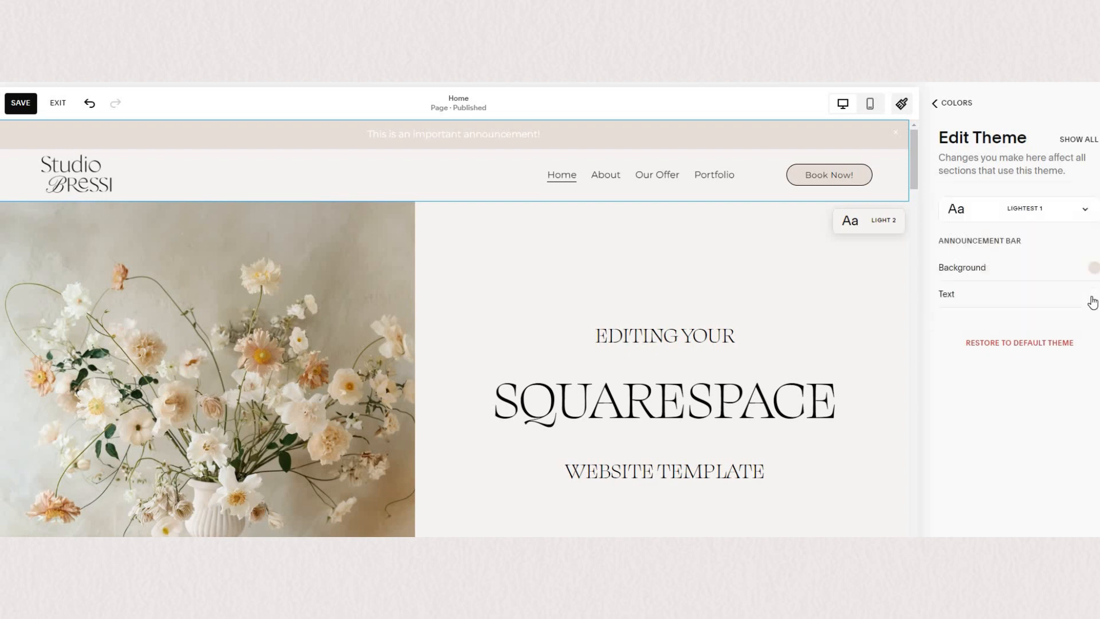
# Set the announcement bar's text colour to black from the palette and return to the main site styles.
pyautogui.click(1092, 298)
pyautogui.click(1091, 268)
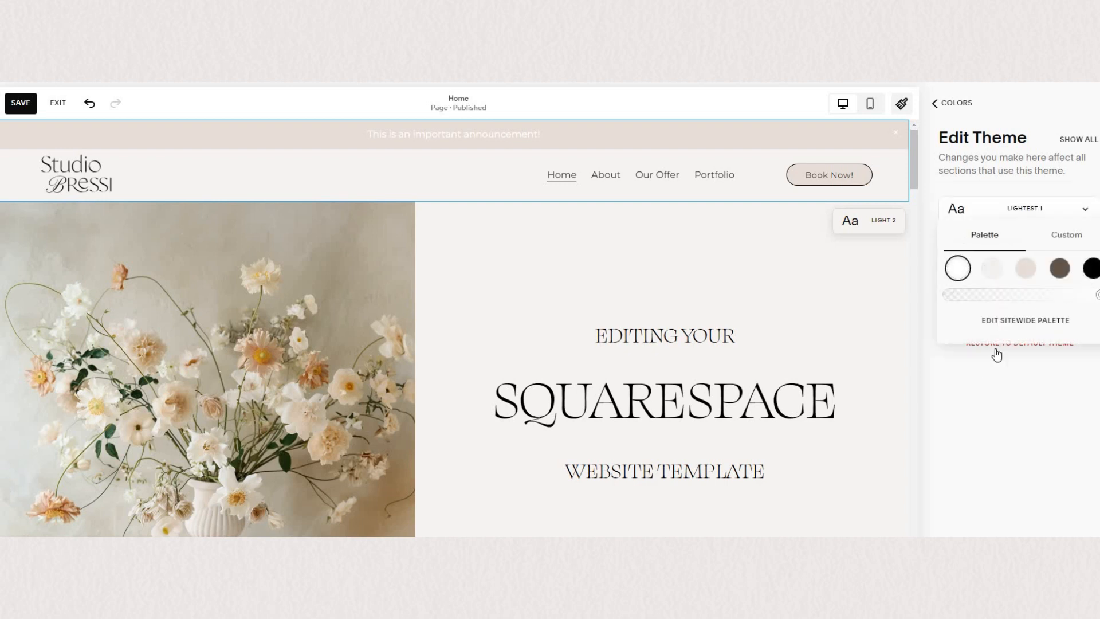
pyautogui.click(965, 315)
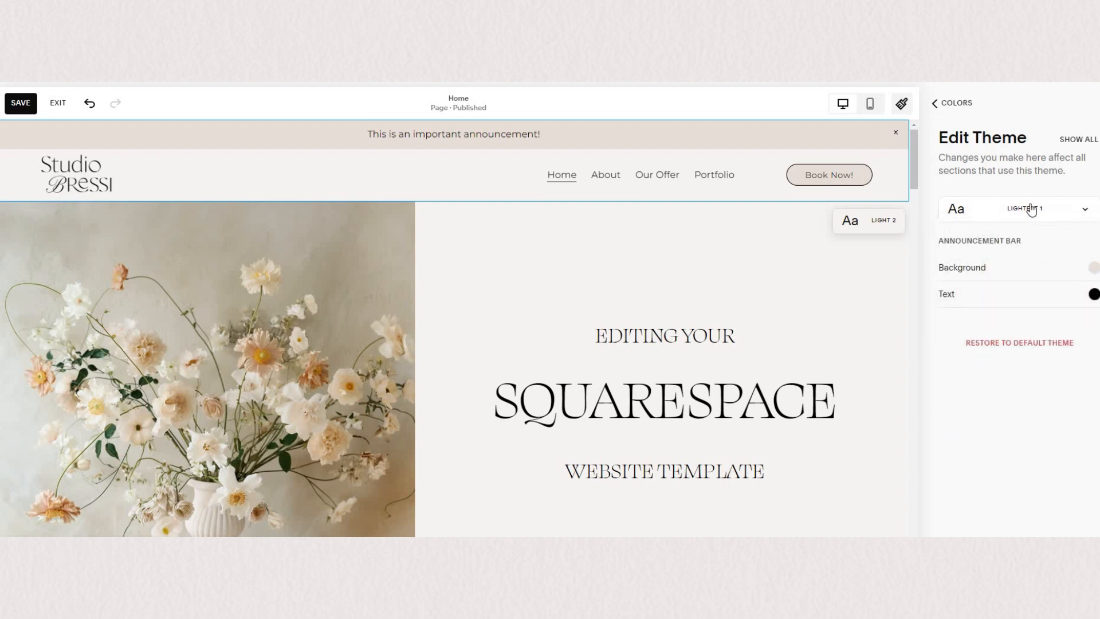
pyautogui.click(932, 105)
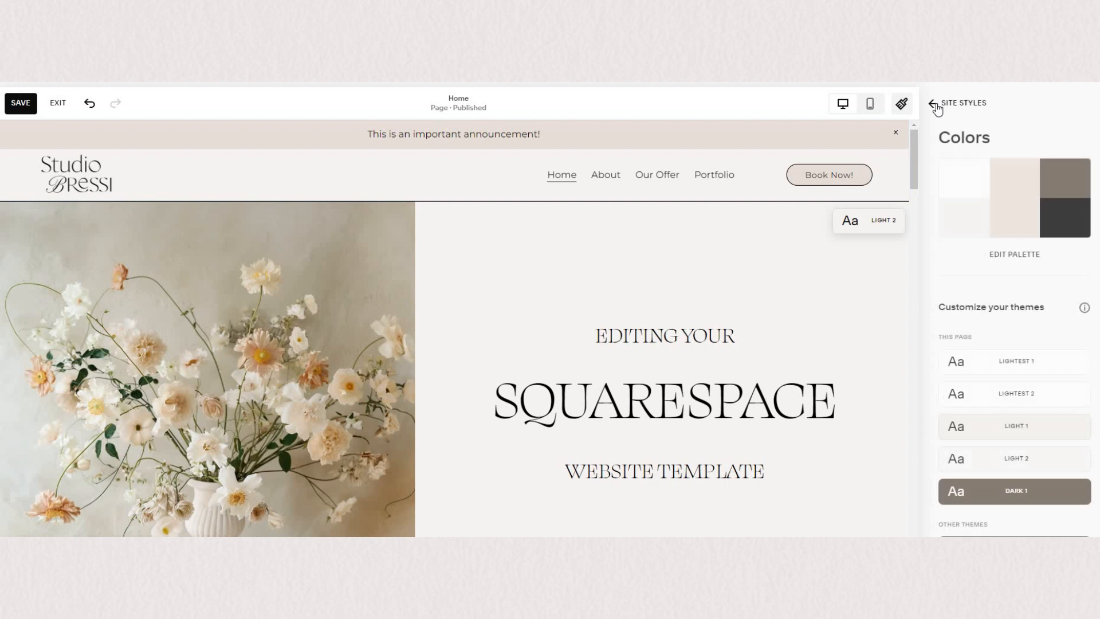
pyautogui.click(945, 105)
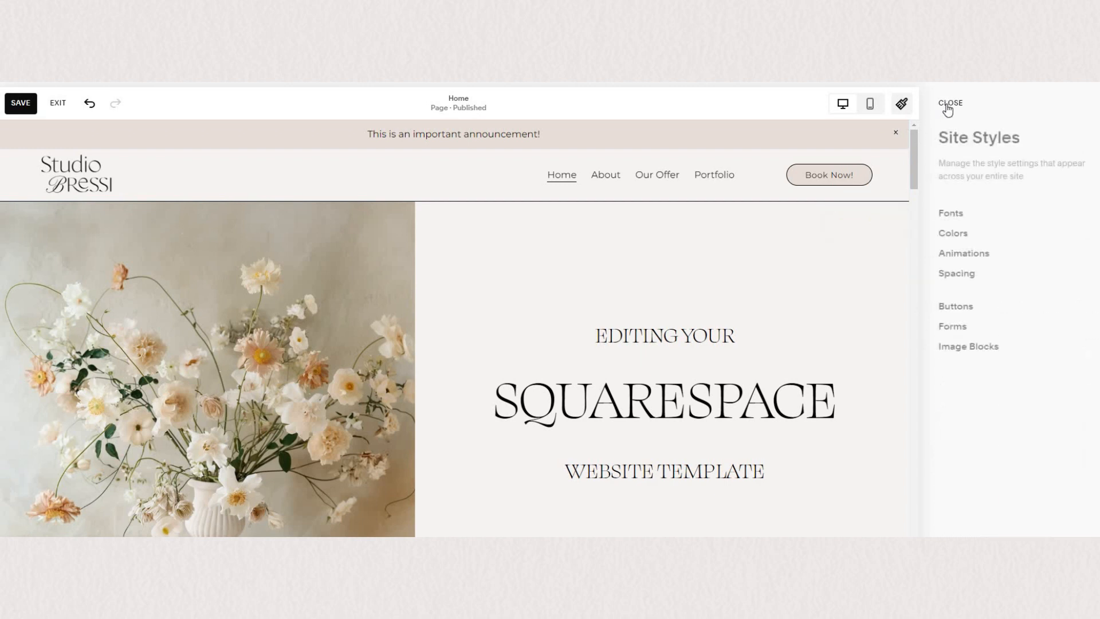
# Try the Heading and Miscellaneous font styles on the announcement bar text, and assign it the Custom style.
pyautogui.click(957, 218)
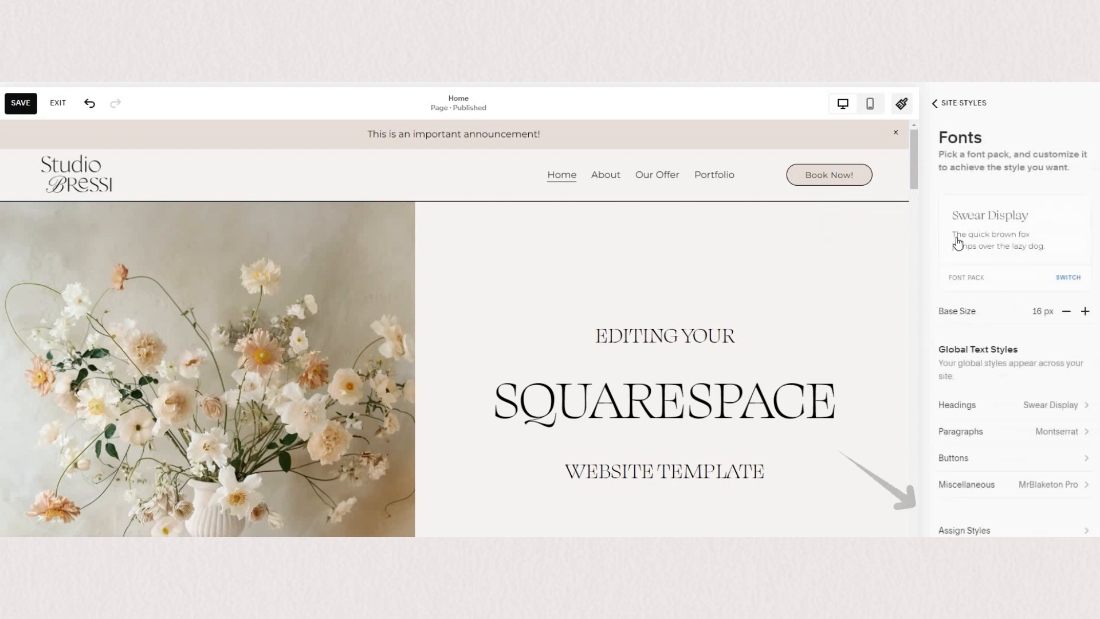
pyautogui.click(978, 530)
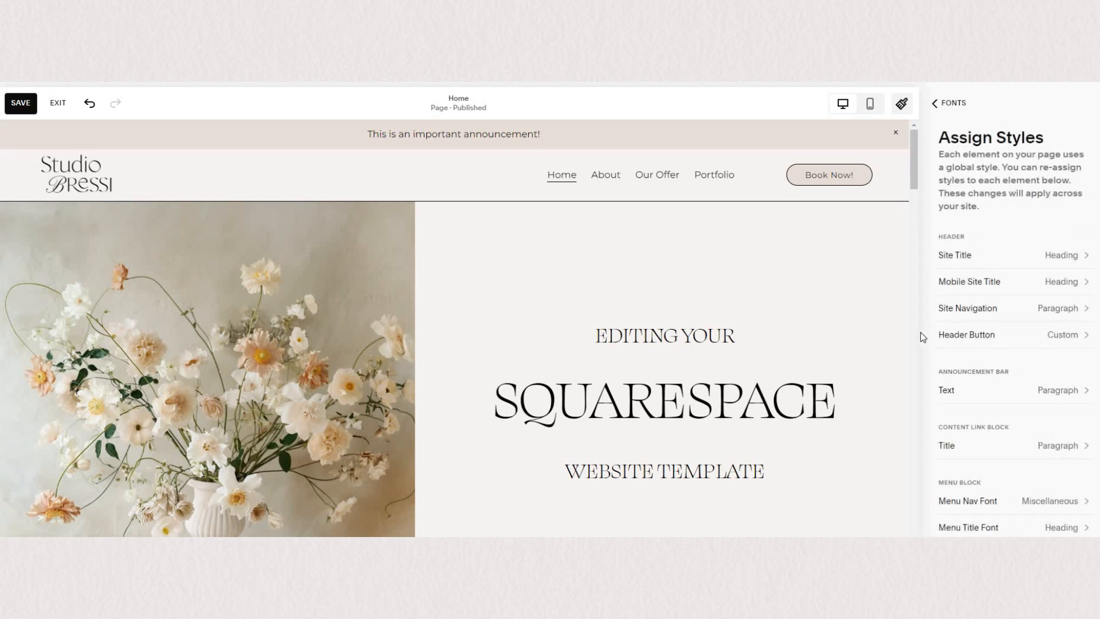
pyautogui.scroll(-1, 1010, 334)
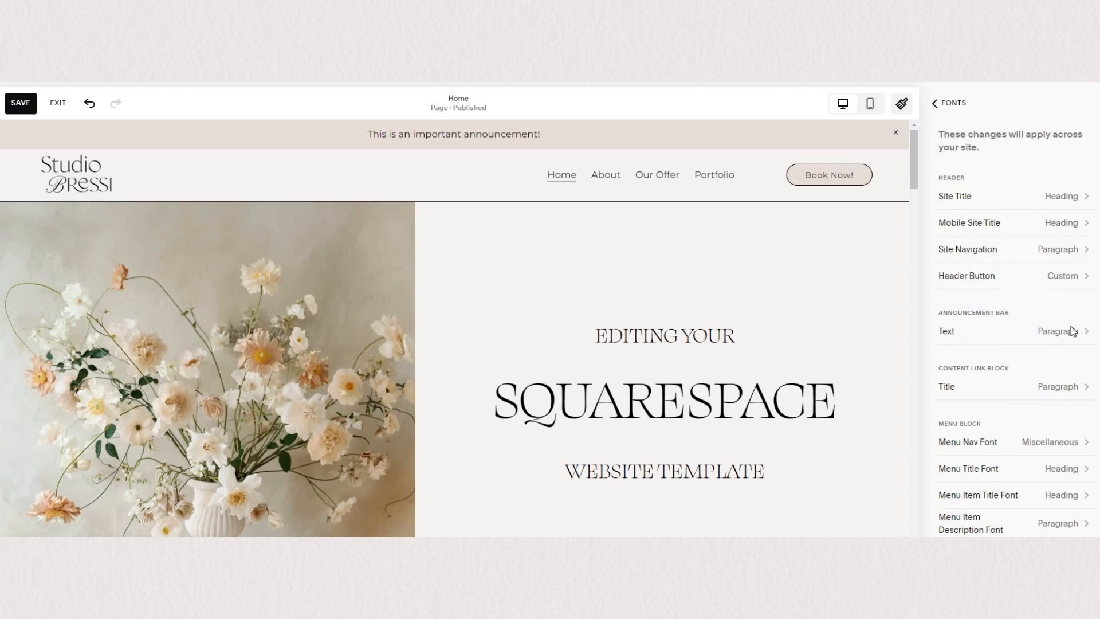
pyautogui.click(1073, 331)
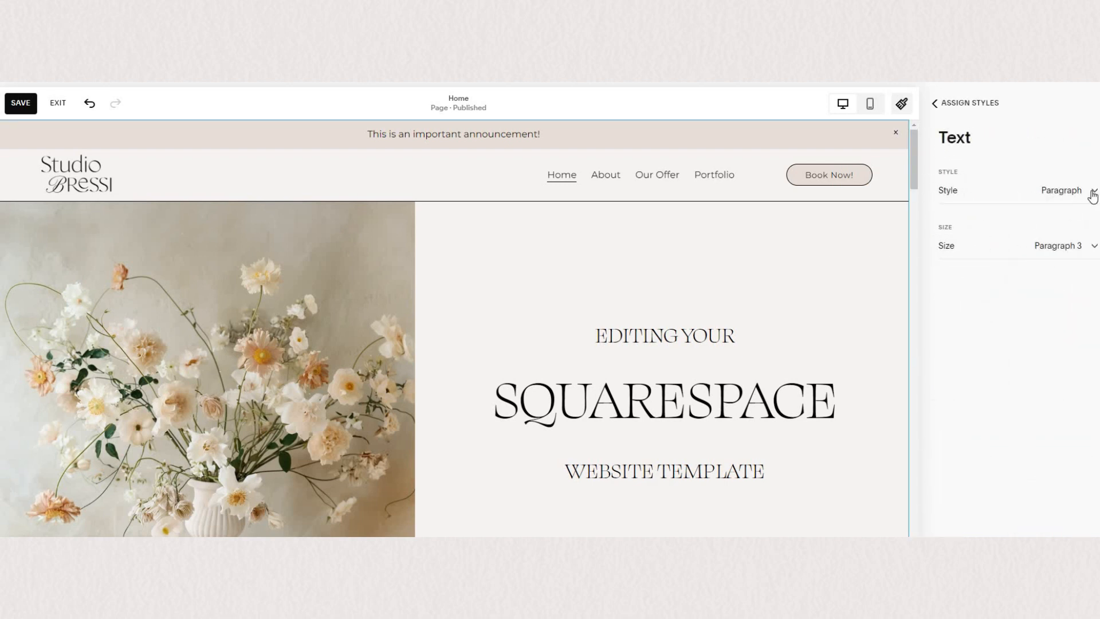
pyautogui.click(1037, 200)
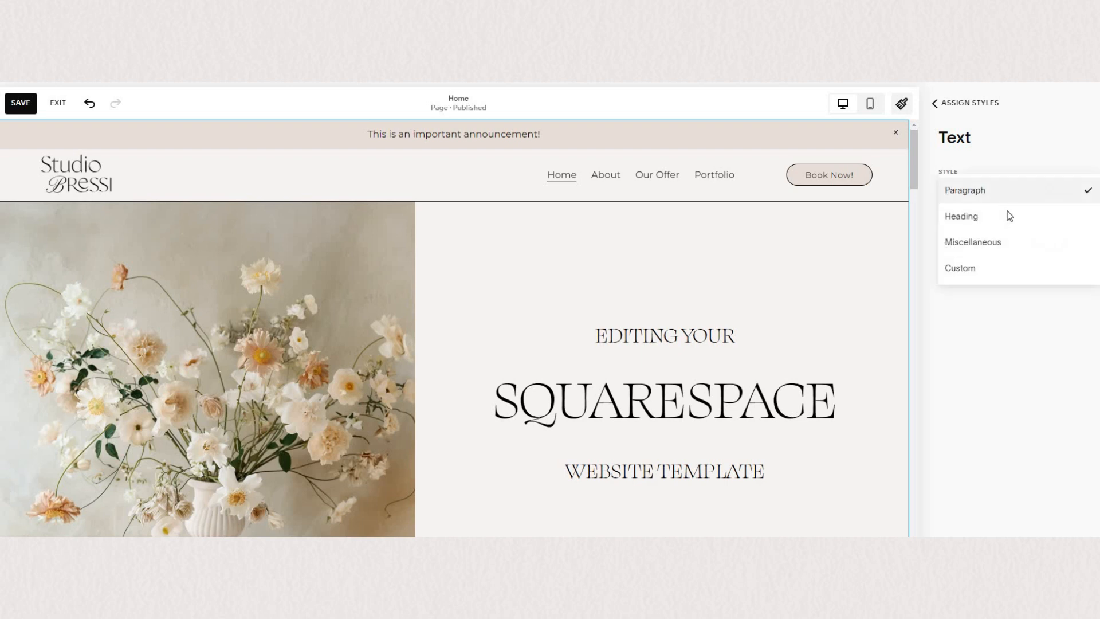
pyautogui.click(1007, 212)
pyautogui.click(1011, 220)
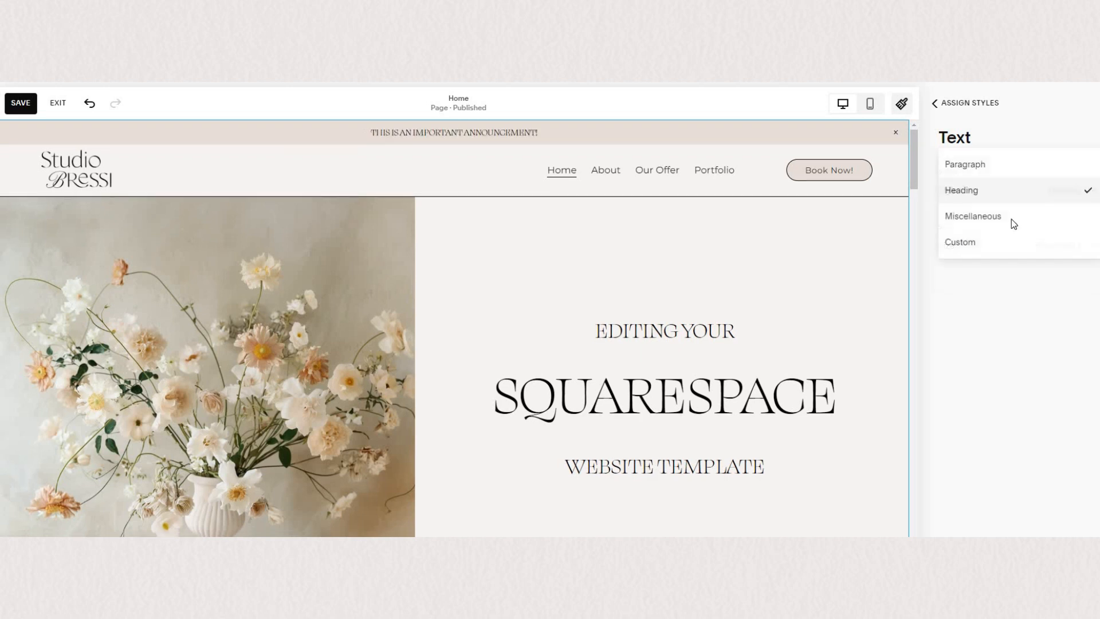
pyautogui.click(1012, 218)
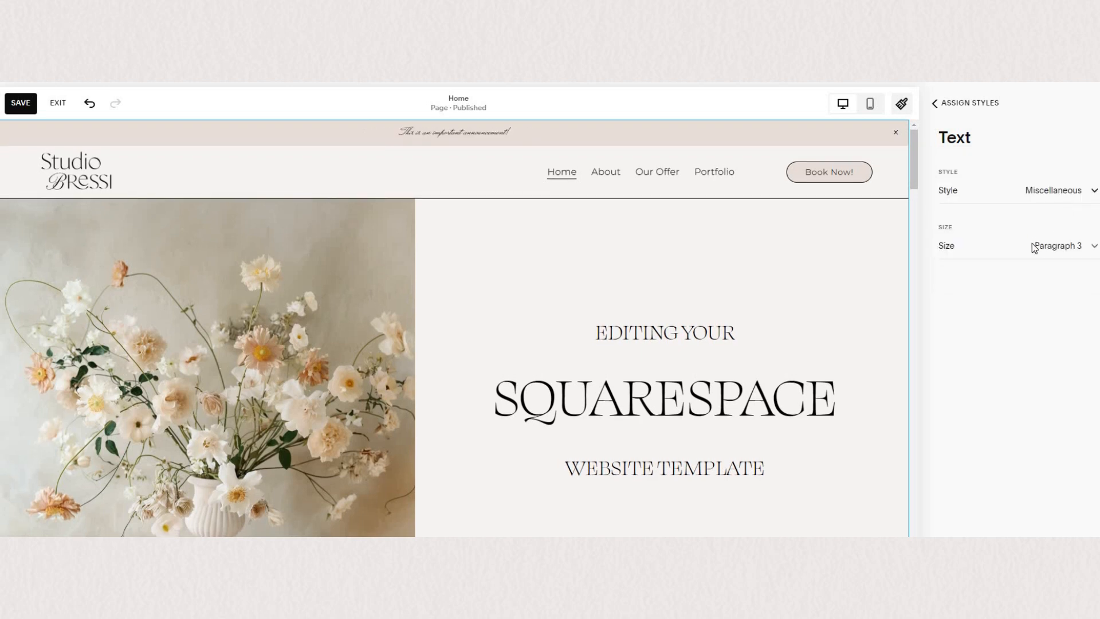
pyautogui.click(1037, 195)
pyautogui.click(1037, 217)
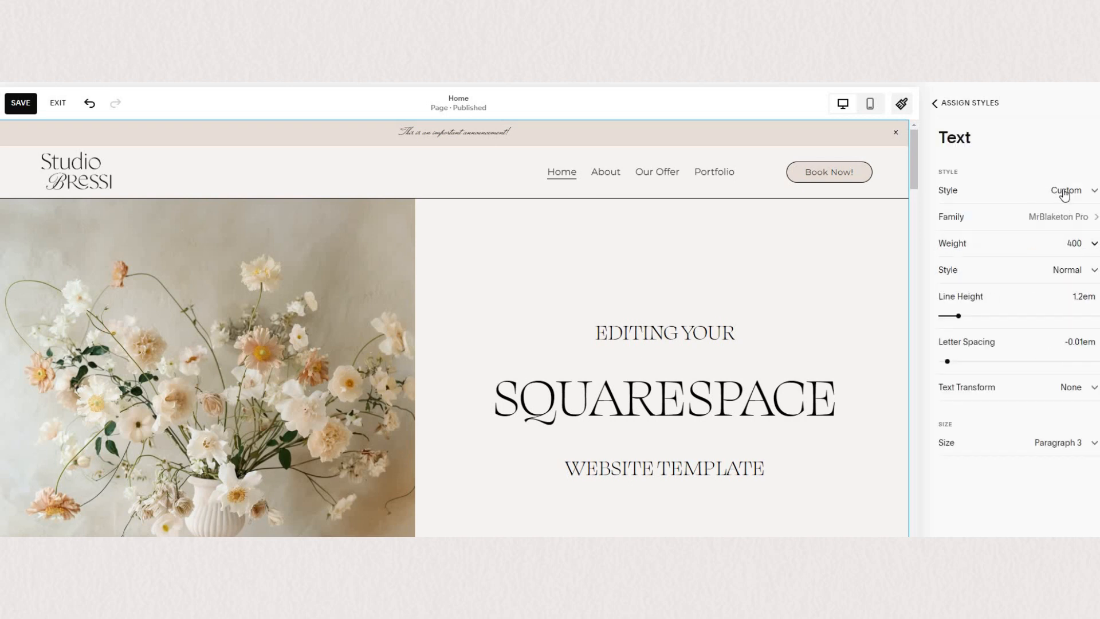
# Browse all fonts and set the announcement bar text's font family to Cabin.
pyautogui.click(1054, 221)
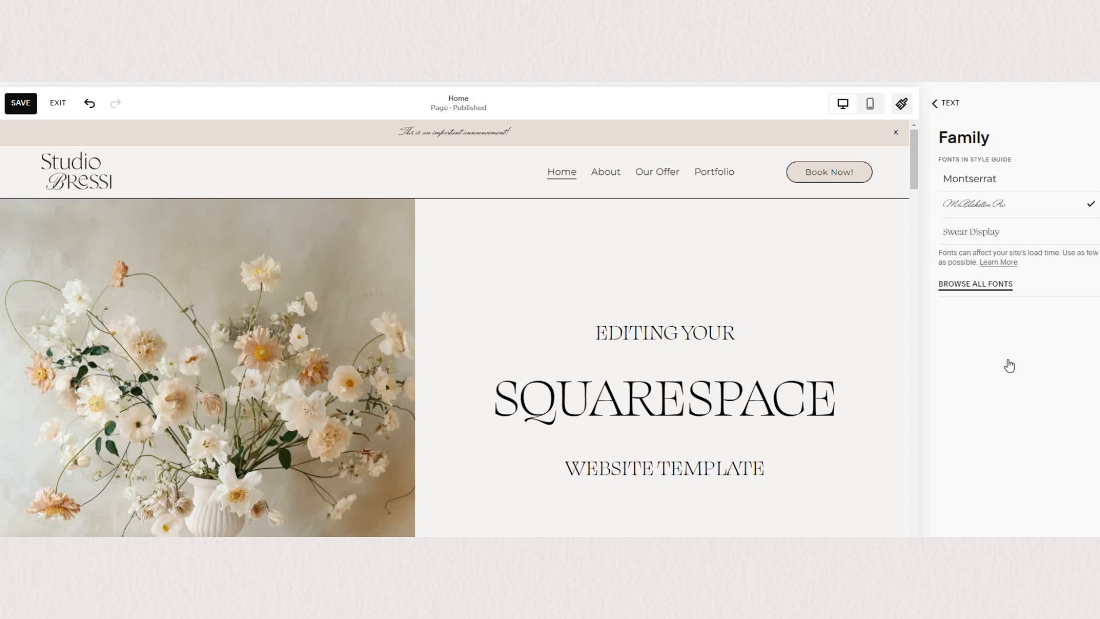
pyautogui.click(996, 285)
pyautogui.click(986, 405)
pyautogui.scroll(-8, 990, 395)
pyautogui.click(1017, 264)
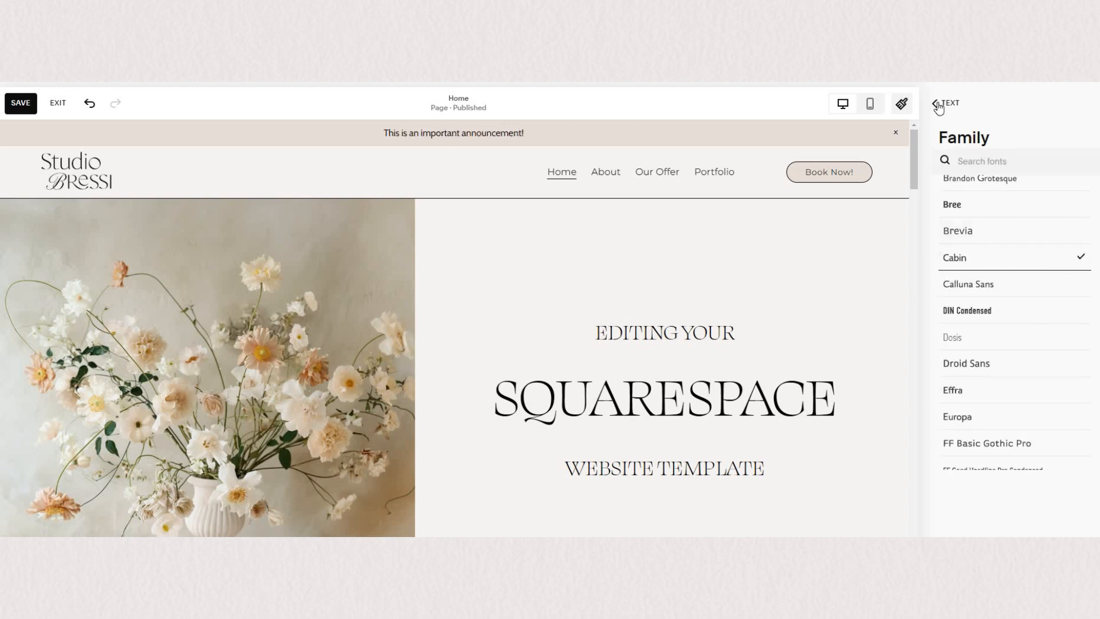
pyautogui.click(937, 104)
# Set the announcement text's letter spacing to 0.07em, text transform to Lowercase and custom size to 0.9rem, and close the site styles.
pyautogui.moveTo(949, 362); pyautogui.dragTo(953, 361)
pyautogui.click(1019, 388)
pyautogui.click(1026, 415)
pyautogui.click(1060, 442)
pyautogui.click(962, 489)
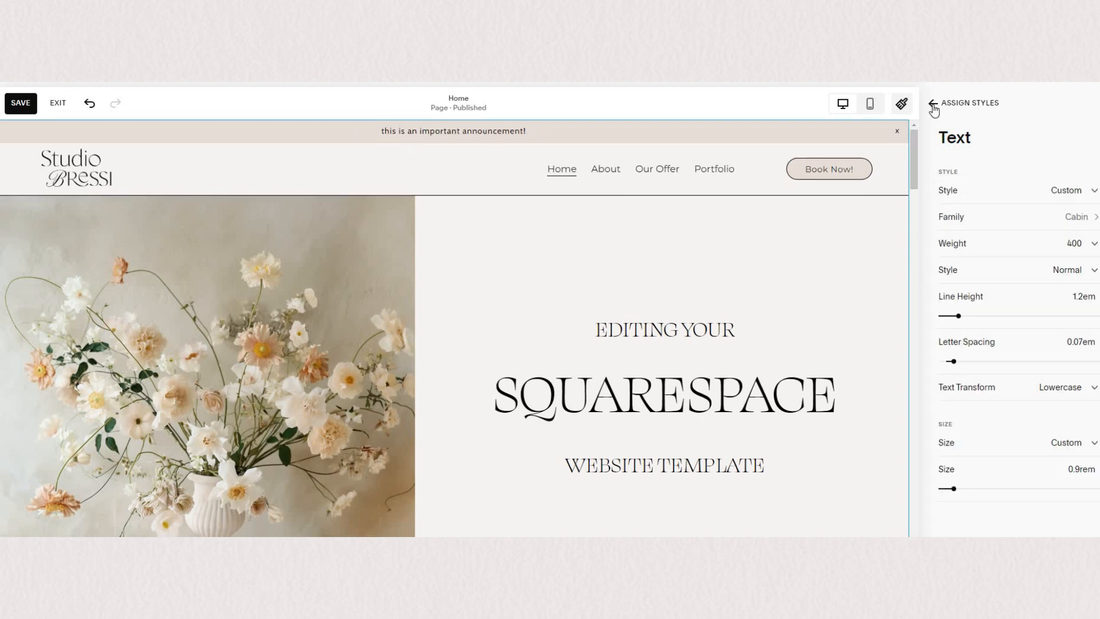
pyautogui.click(934, 105)
pyautogui.click(935, 105)
pyautogui.click(936, 104)
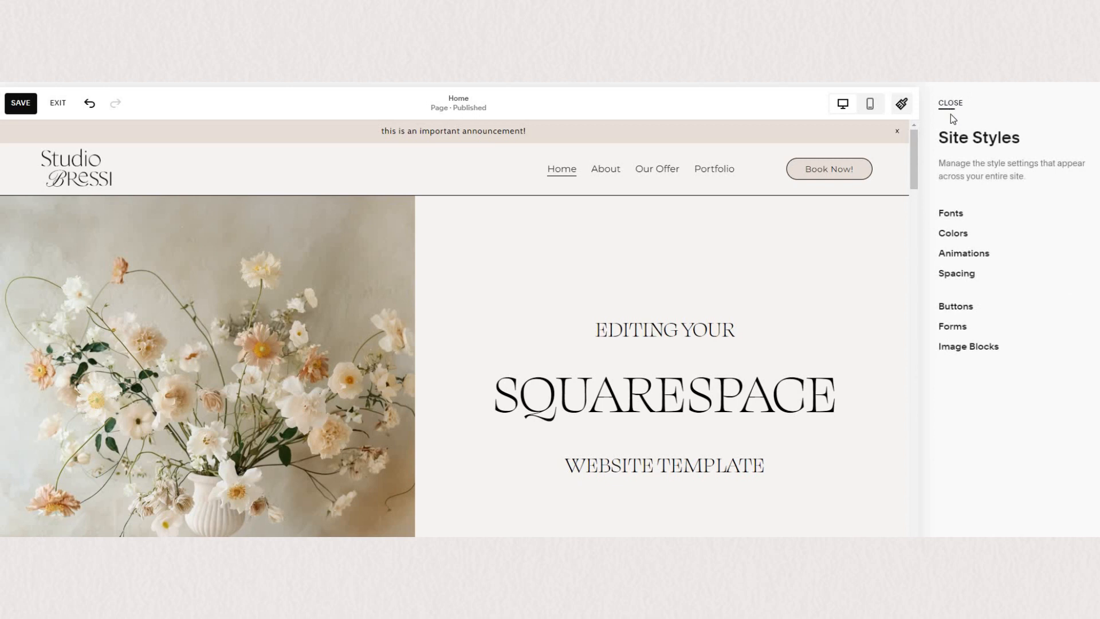
pyautogui.click(951, 107)
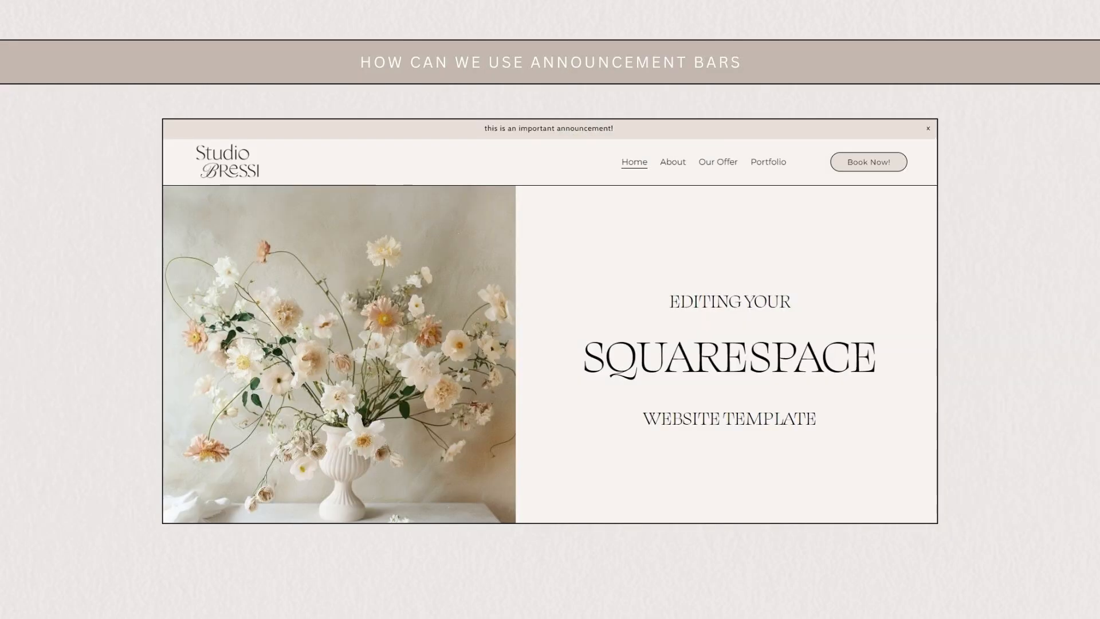